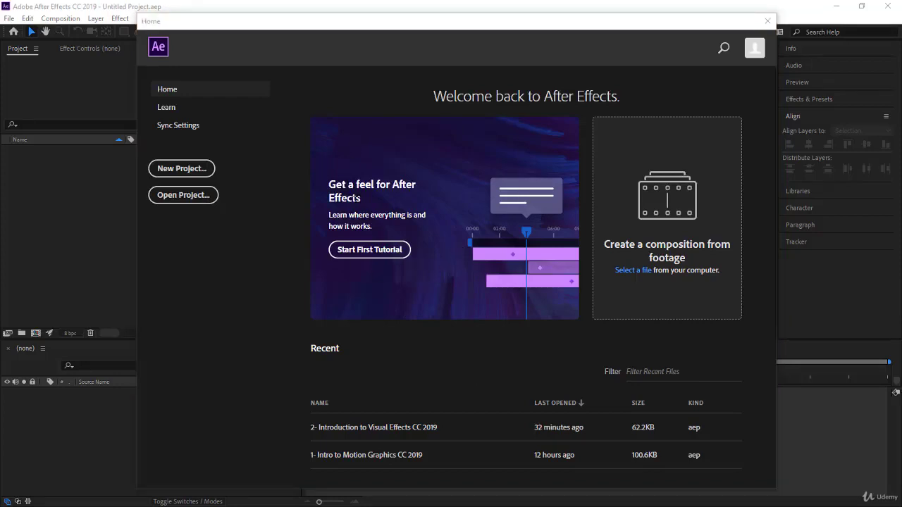
- Start a new project and import the Mountains - 5773 video as footage
left_click(174, 171)
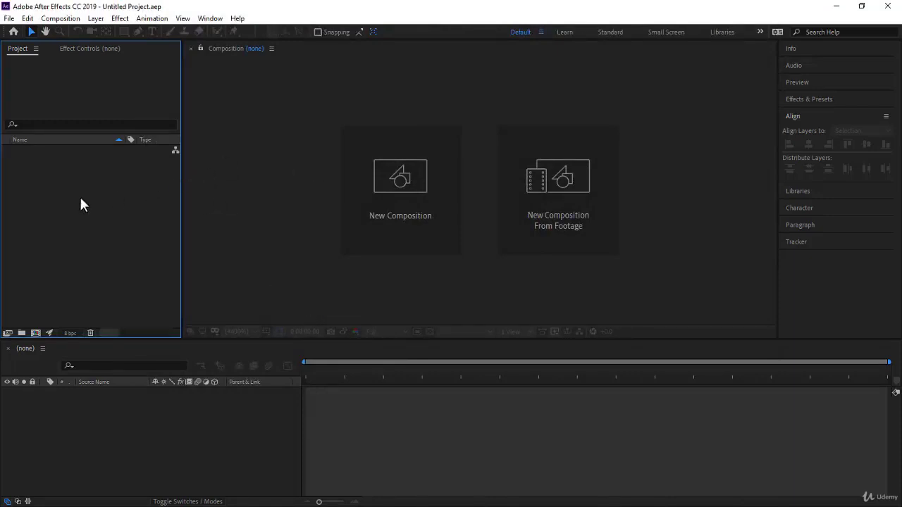
right_click(98, 195)
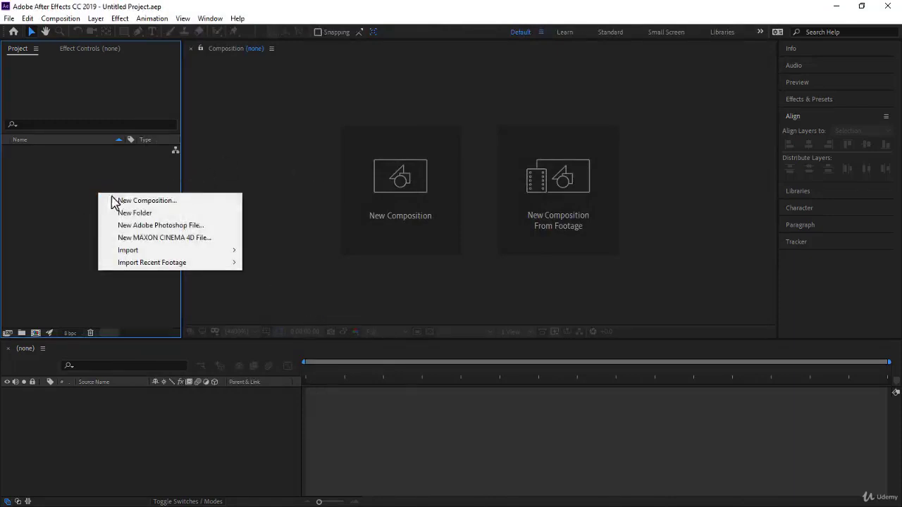
mouse_move(142, 250)
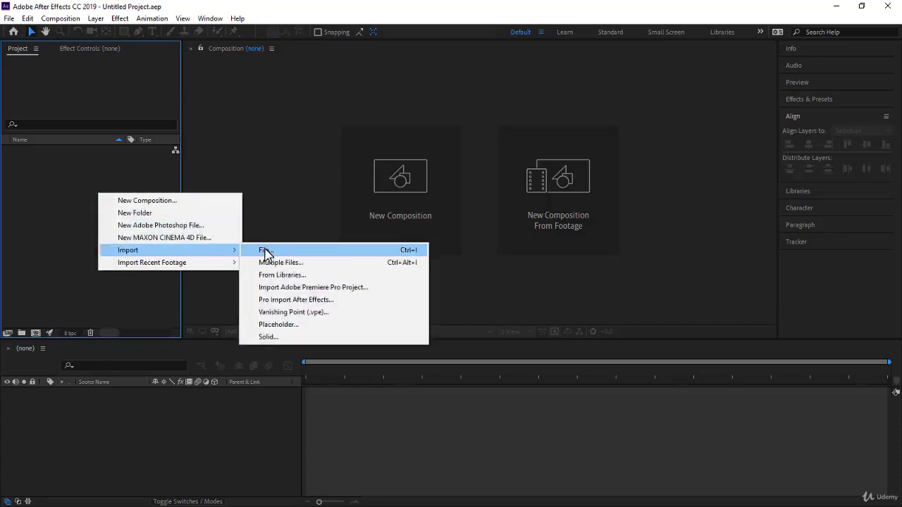
left_click(267, 250)
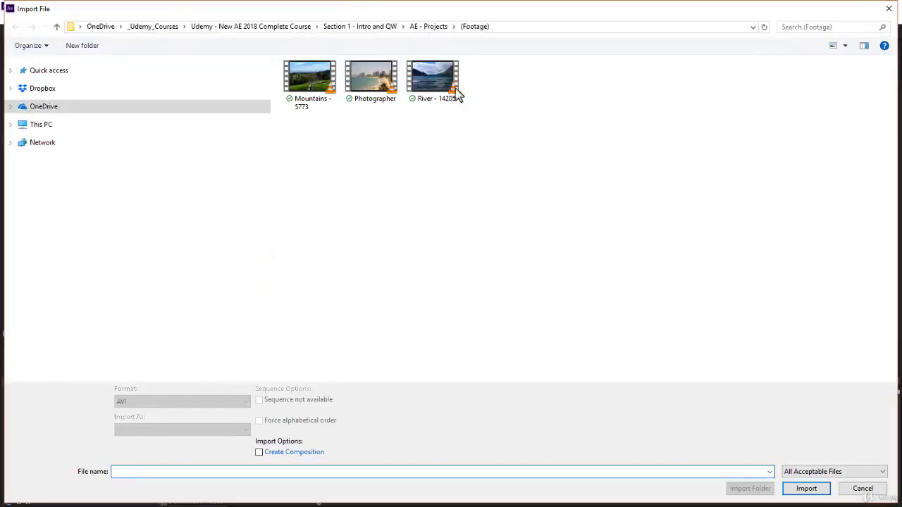
left_click(327, 91)
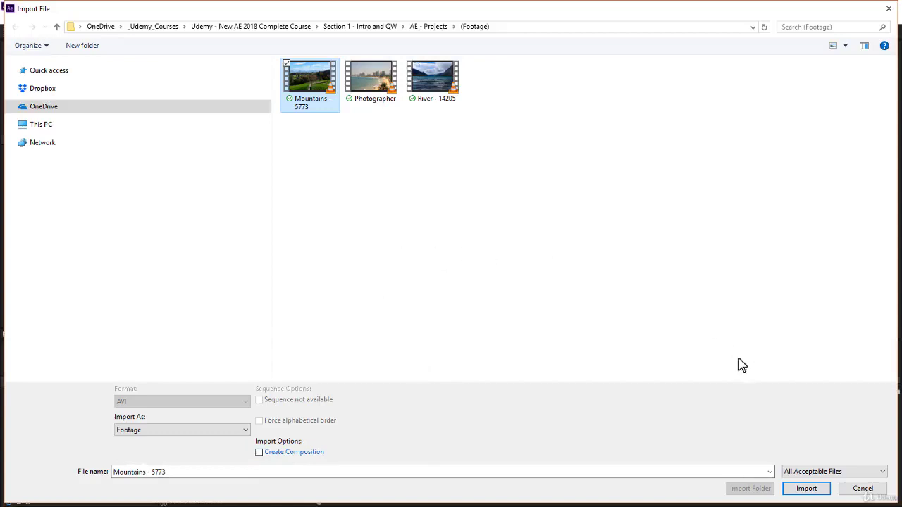
left_click(809, 492)
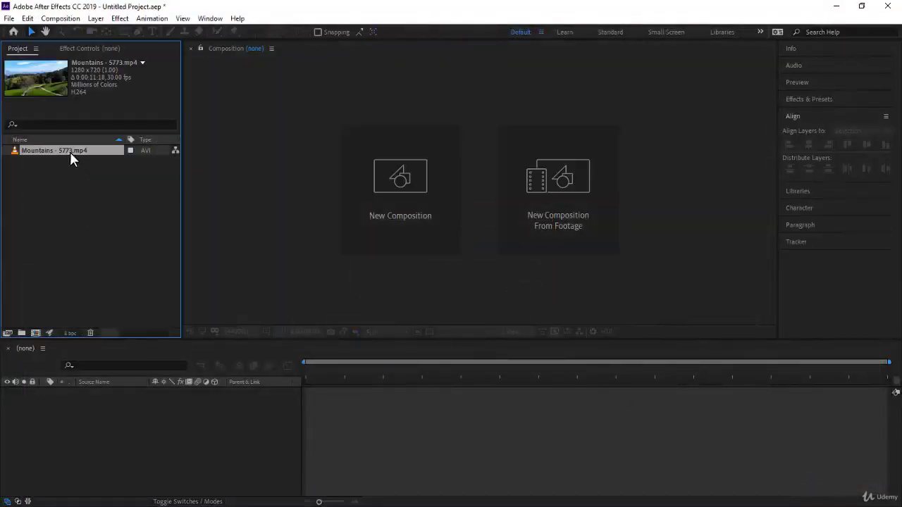
- Create a composition from the Mountains - 5773.mp4 footage and lock its video layer
left_click_drag(70, 152, 143, 423)
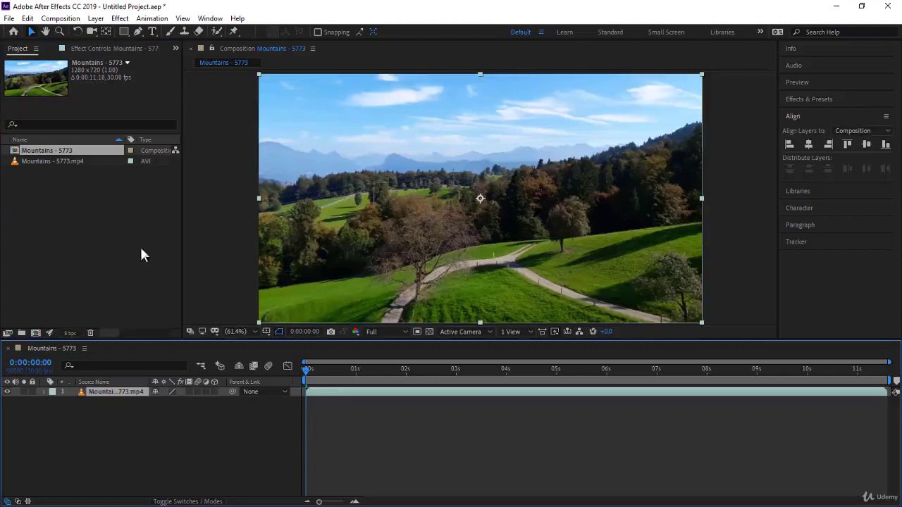
left_click(32, 391)
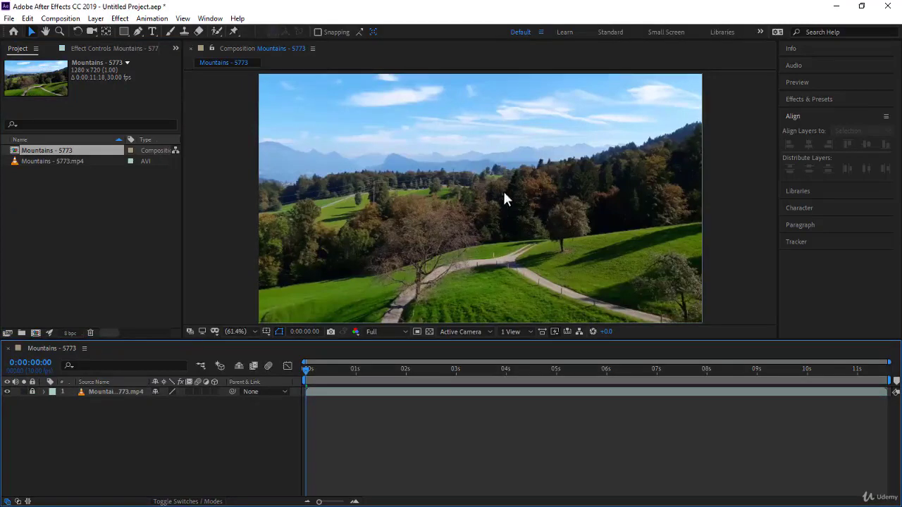
- Draw a wide rectangle shape across the middle of the frame with the Rectangle Tool
left_click(126, 34)
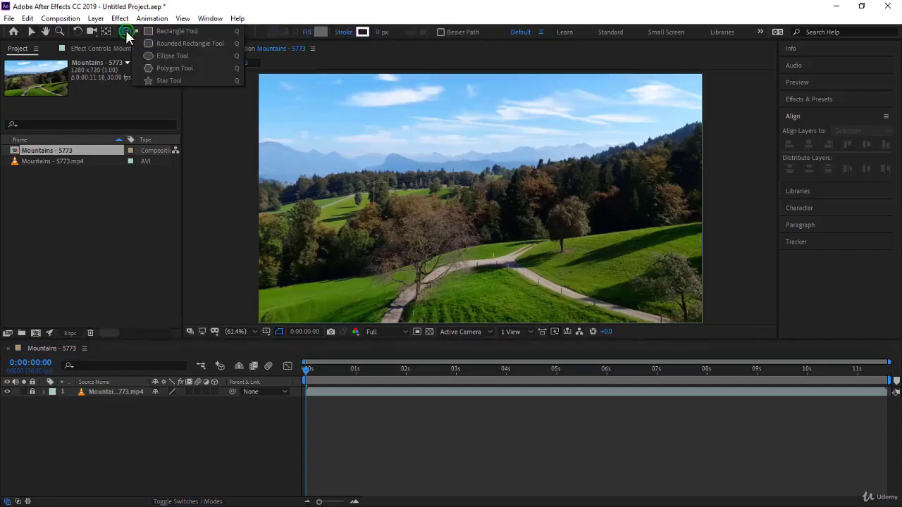
left_click(169, 31)
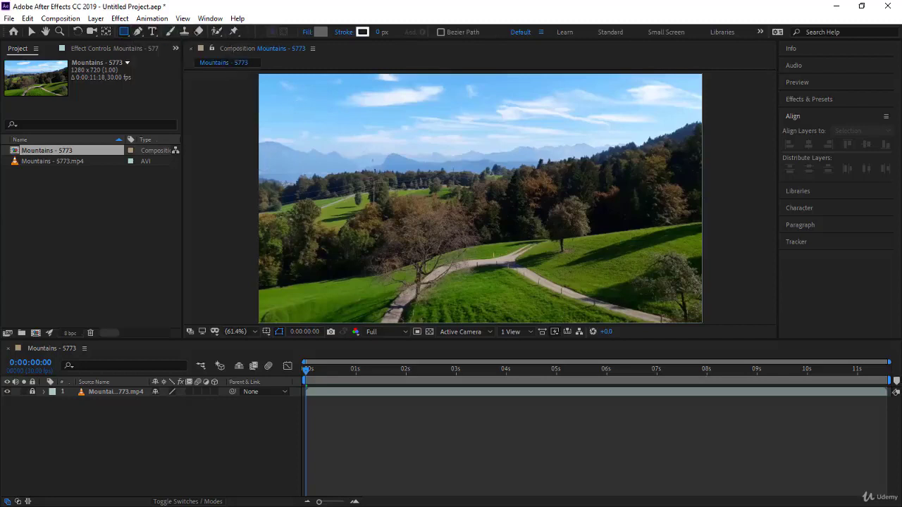
left_click_drag(386, 176, 573, 246)
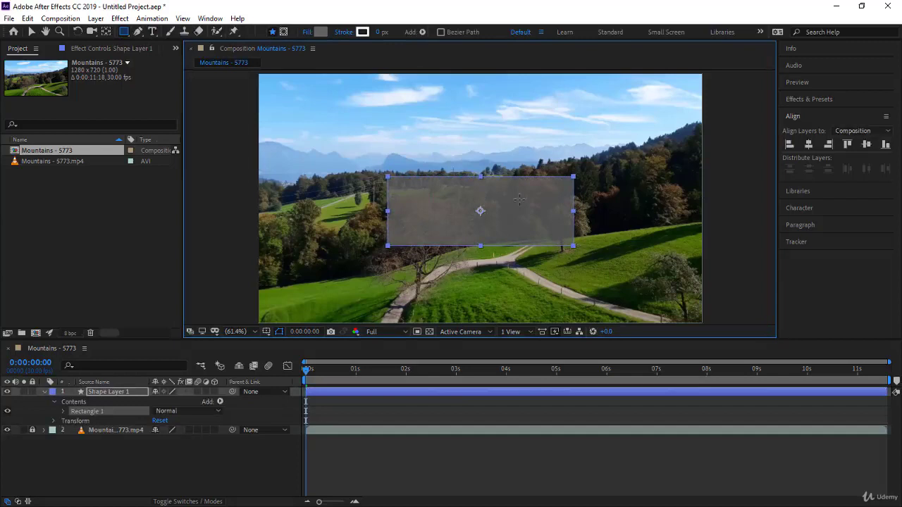
- Set the rectangle's fill color to the neutral grey 595959
left_click(320, 32)
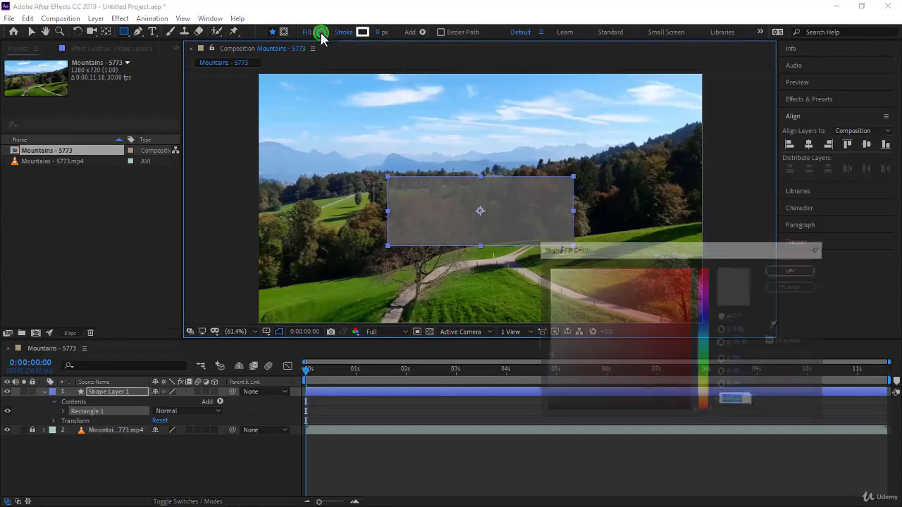
mouse_move(596, 371)
left_mouse_down()
mouse_move(547, 352)
mouse_move(547, 361)
left_mouse_up()
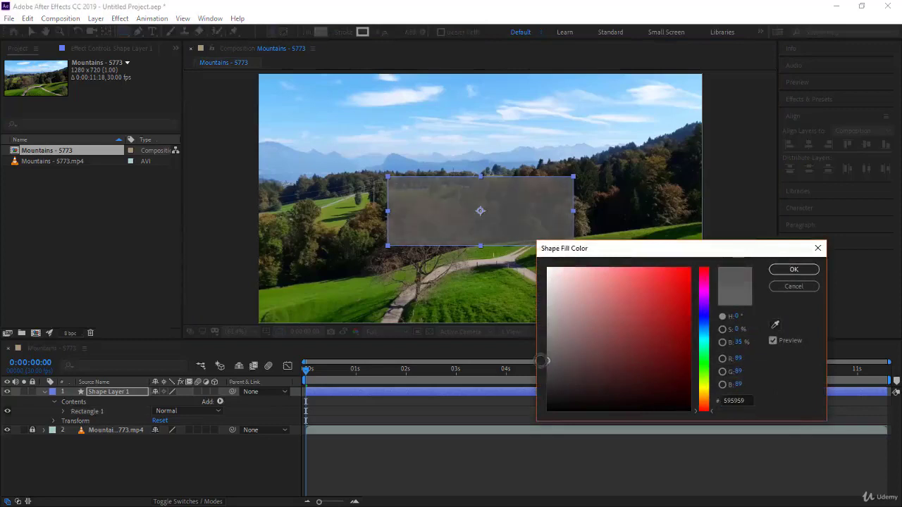
left_click(793, 269)
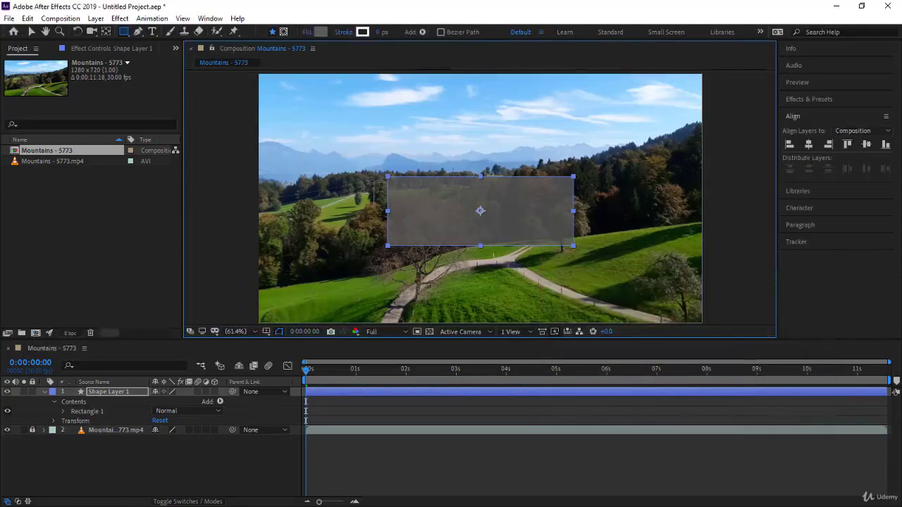
- Set the rectangle's solid fill opacity to 80%
left_click(305, 32)
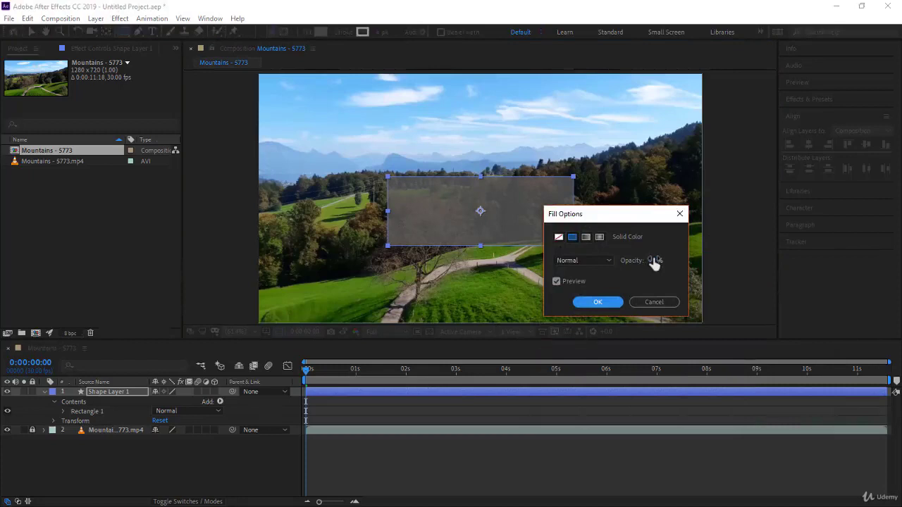
left_click_drag(655, 260, 741, 265)
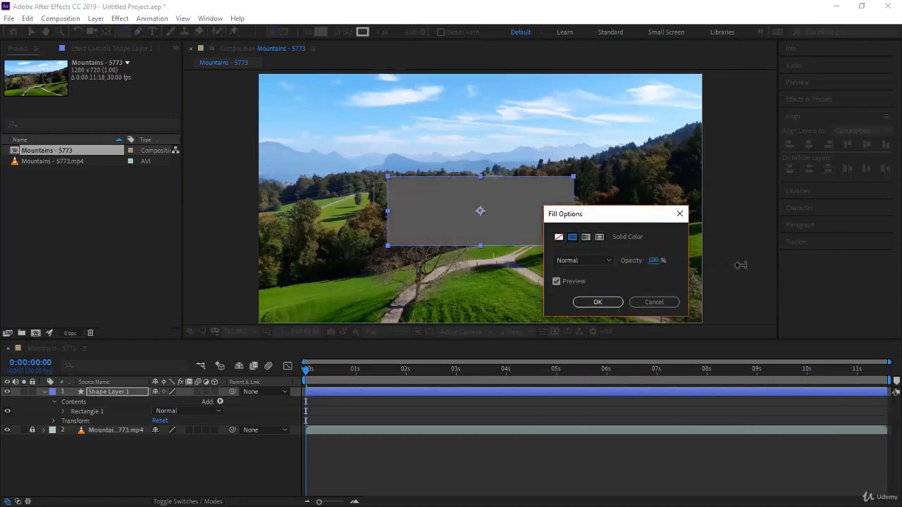
left_click_drag(658, 261, 642, 260)
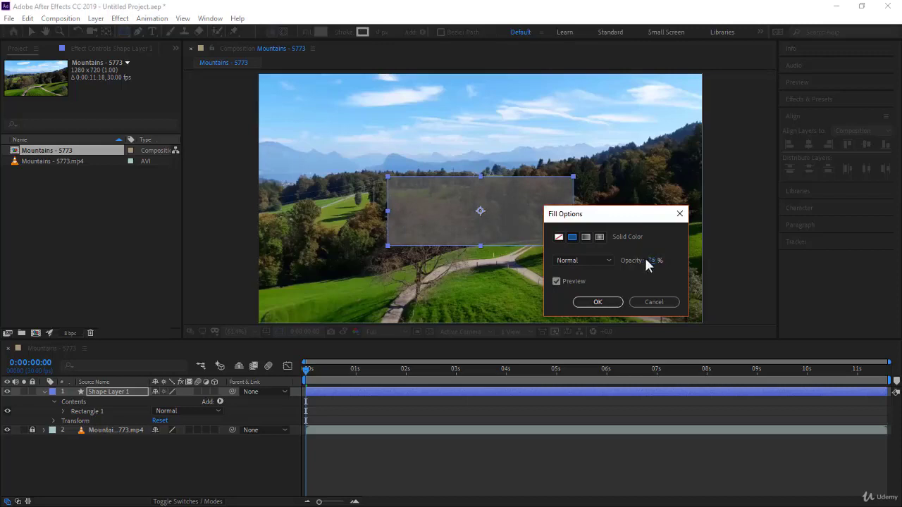
left_click(651, 261)
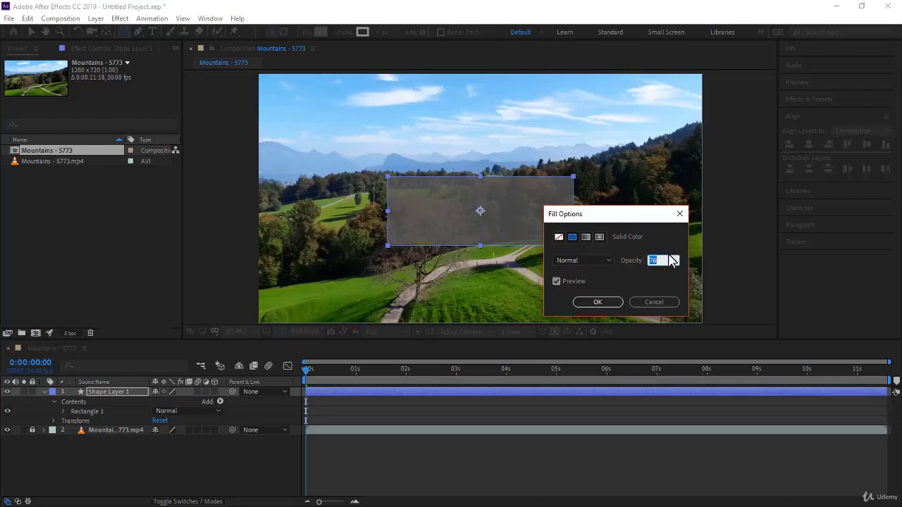
type("80")
left_click(598, 302)
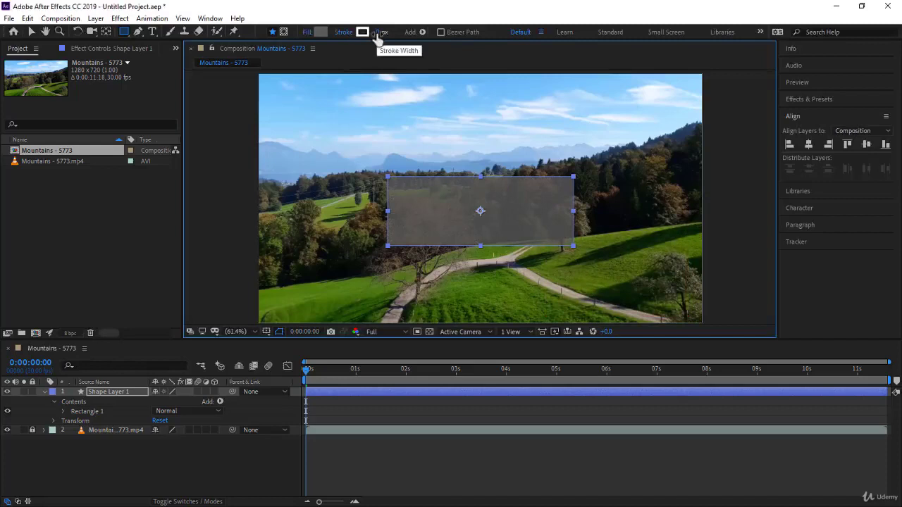
- Add the horizontal text "My First Animation" over the upper part of the grey rectangle
left_click(154, 31)
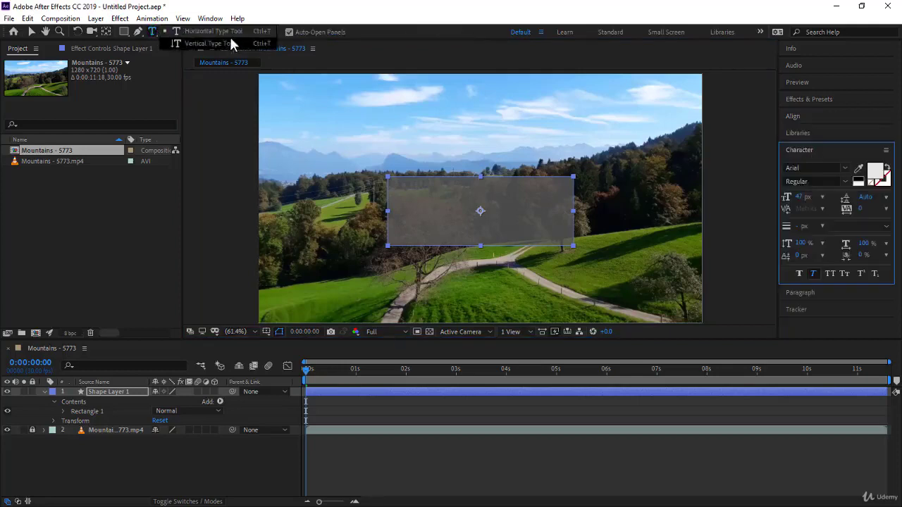
left_click(230, 31)
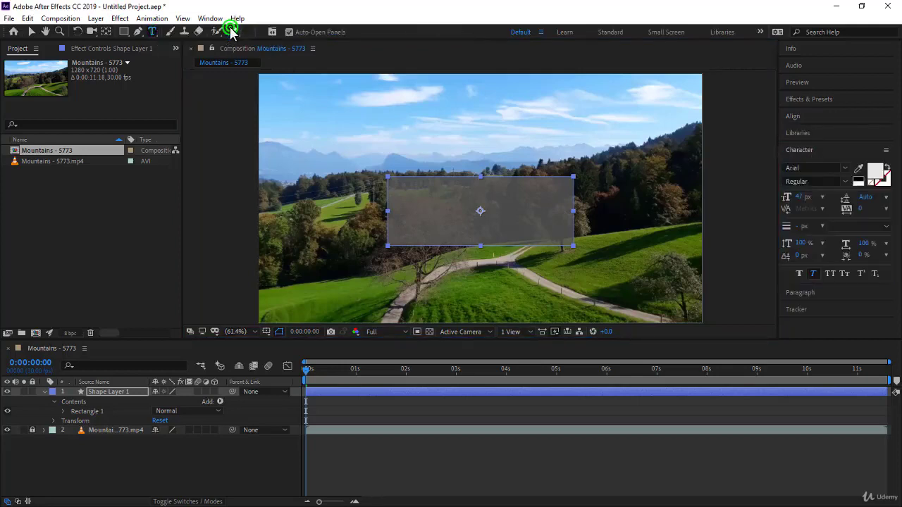
left_click(412, 193)
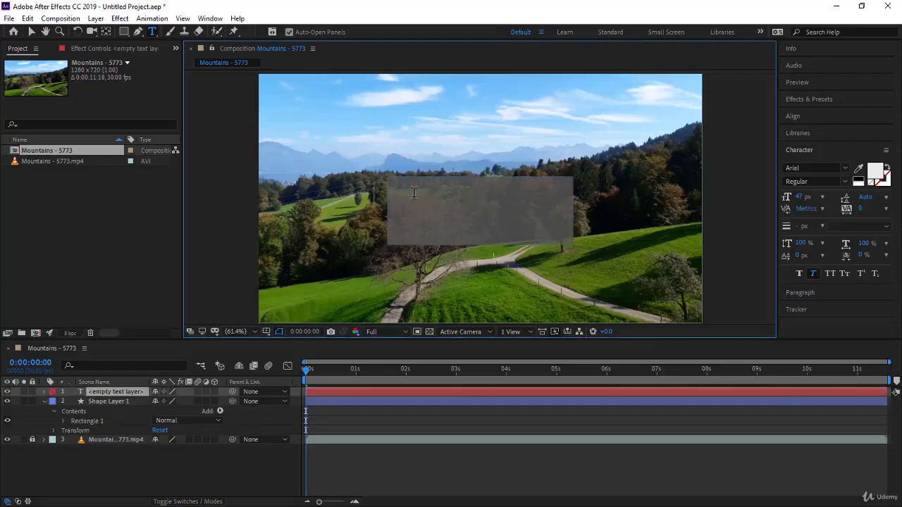
type("My First Animation")
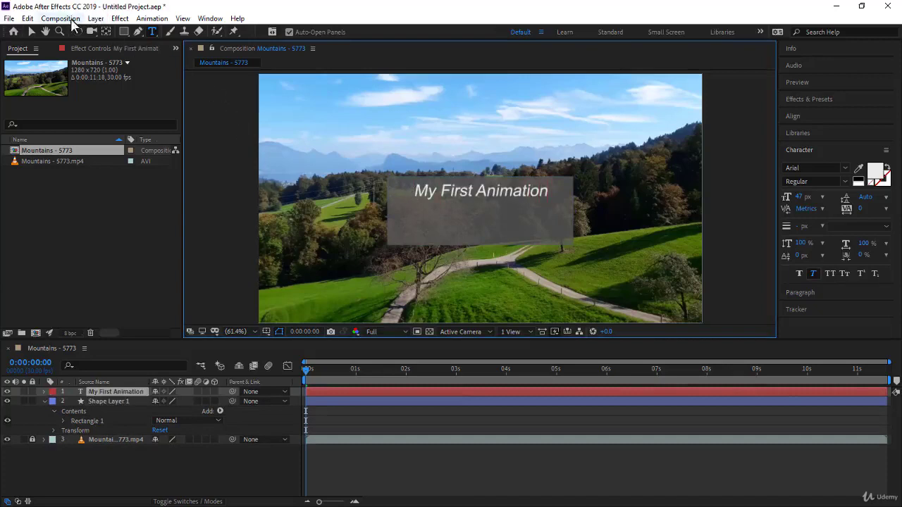
left_click(31, 31)
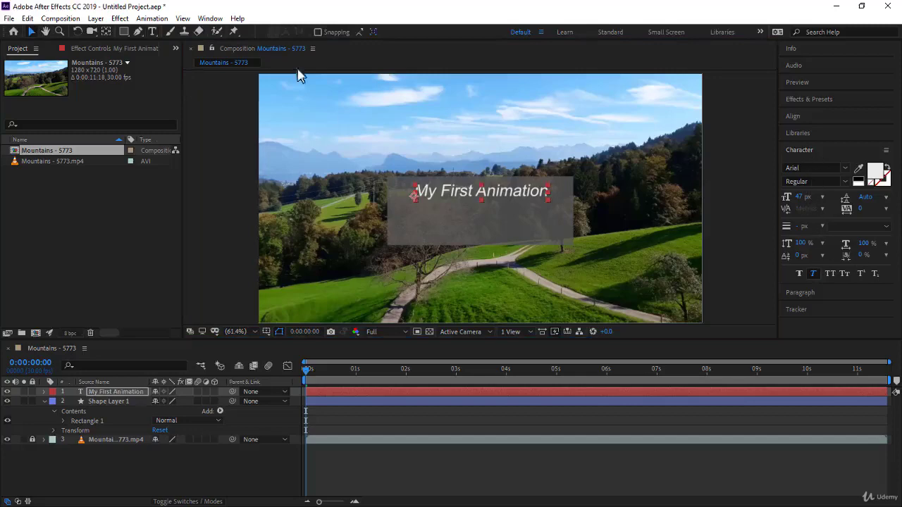
- Set the "My First Animation" text to a 44 px font size with faux italic
left_click(208, 18)
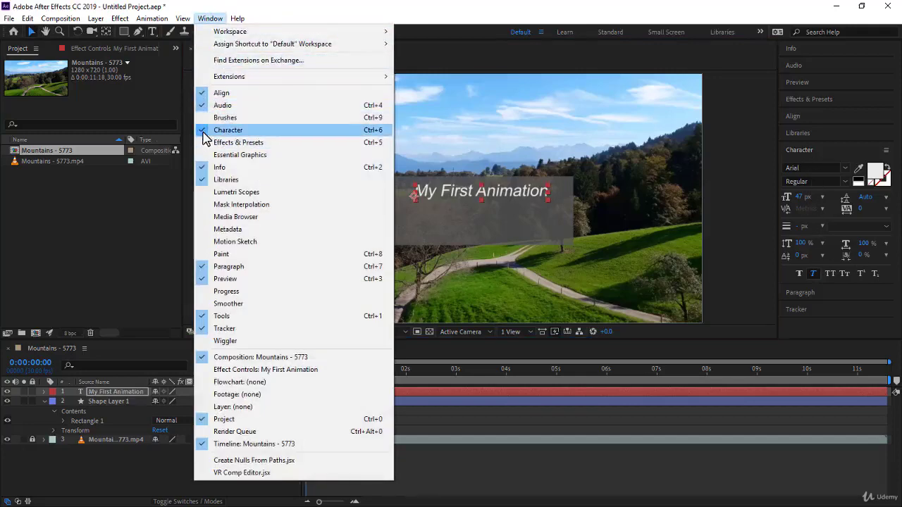
left_click(800, 152)
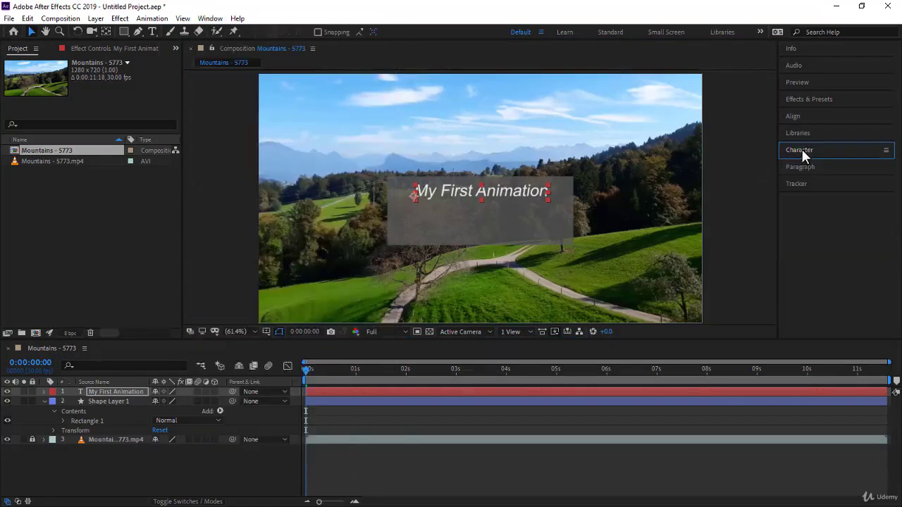
left_click(802, 151)
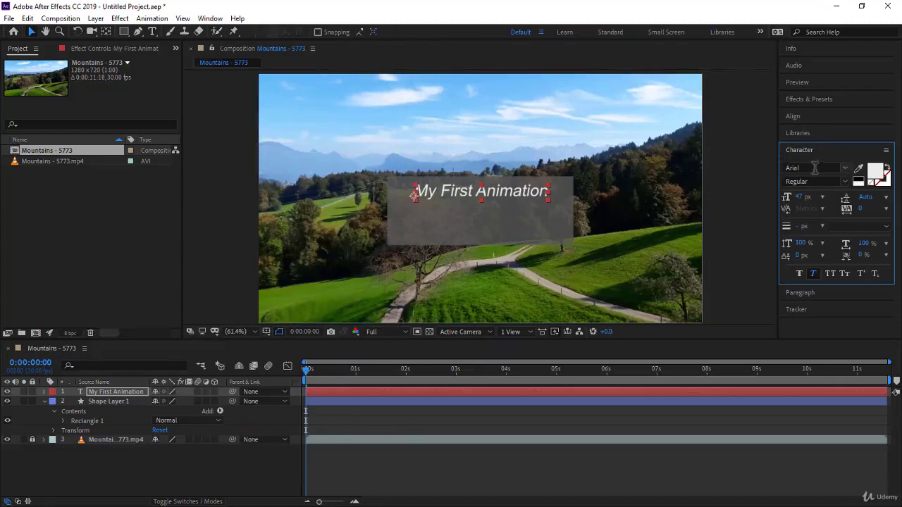
left_click(802, 200)
mouse_move(802, 199)
left_mouse_down()
mouse_move(817, 200)
mouse_move(800, 204)
left_mouse_up()
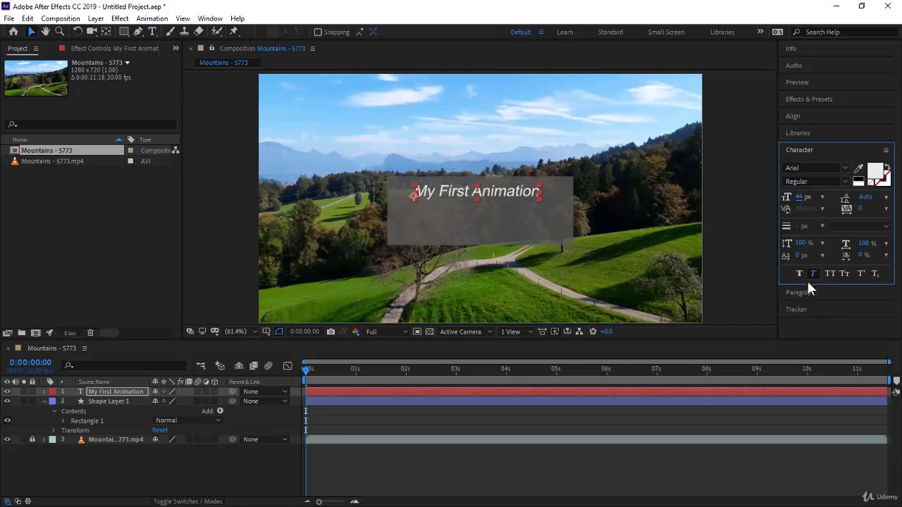
left_click(810, 275)
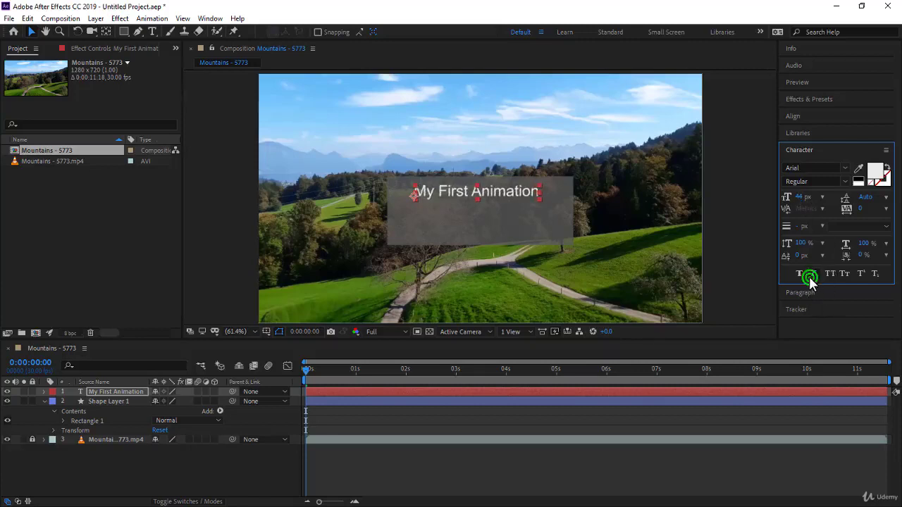
left_click(807, 277)
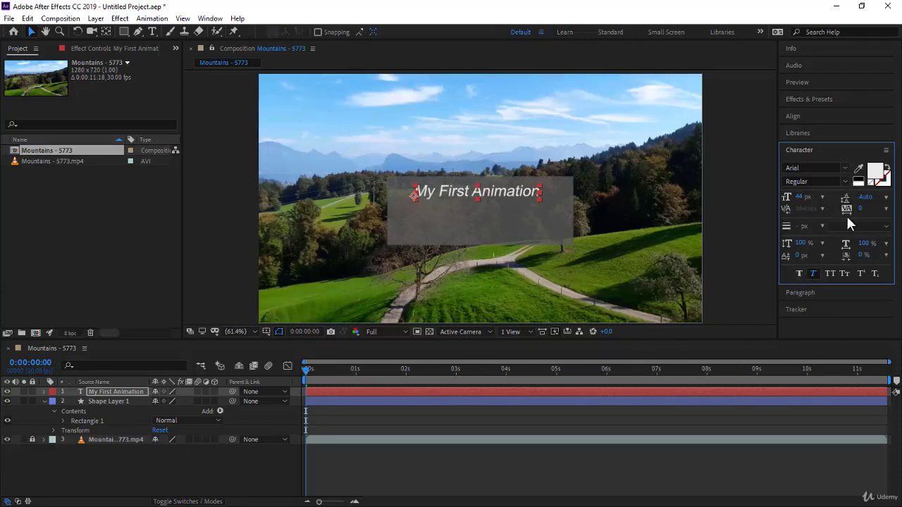
- Align the text layer to the composition's center both horizontally and vertically
left_click(801, 119)
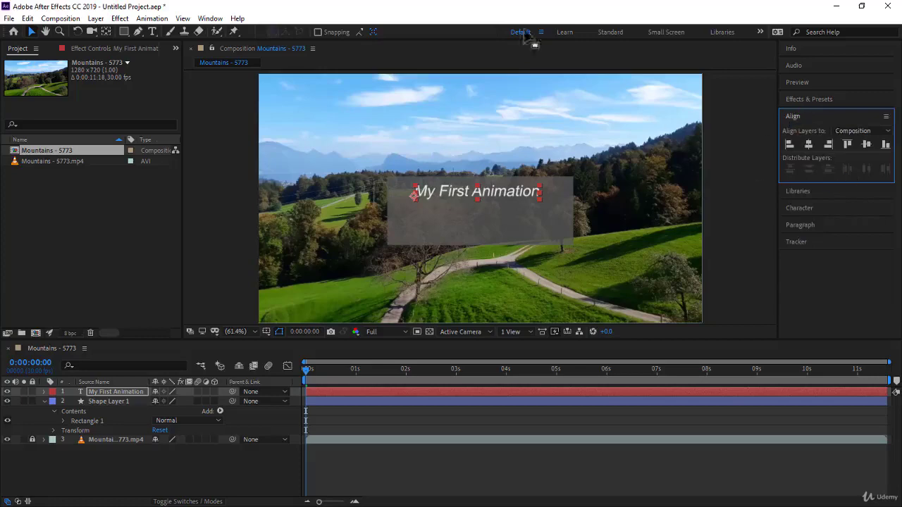
left_click(211, 20)
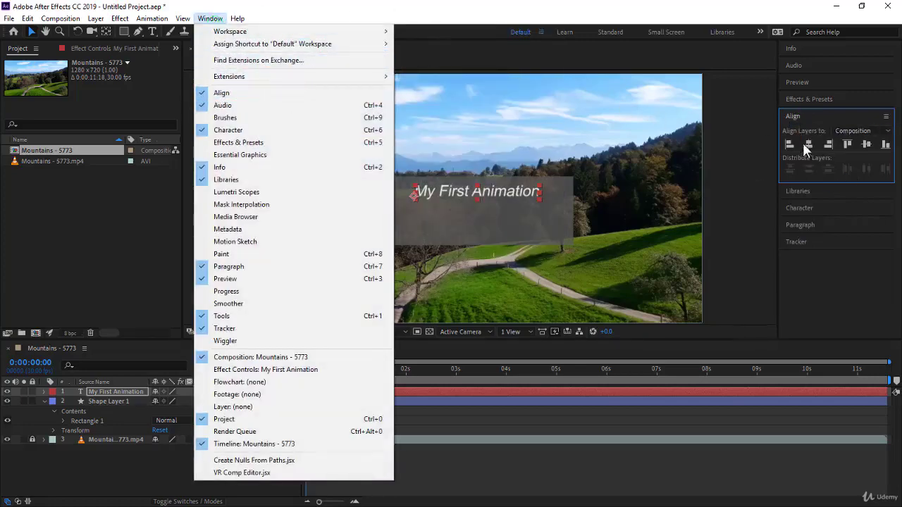
left_click(806, 149)
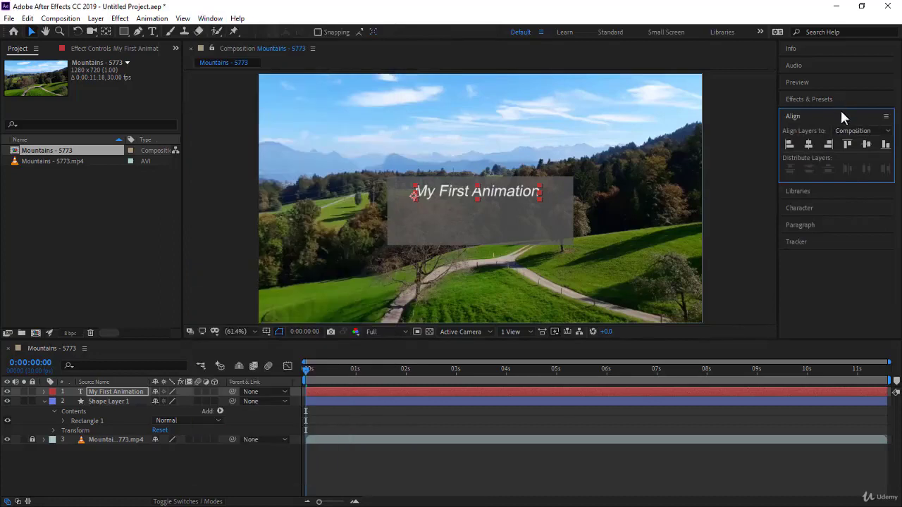
left_click(810, 146)
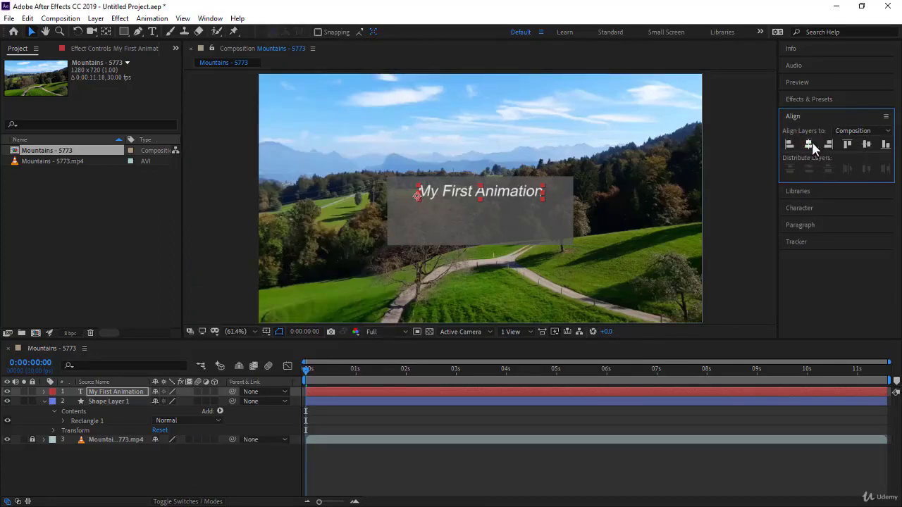
left_click(867, 144)
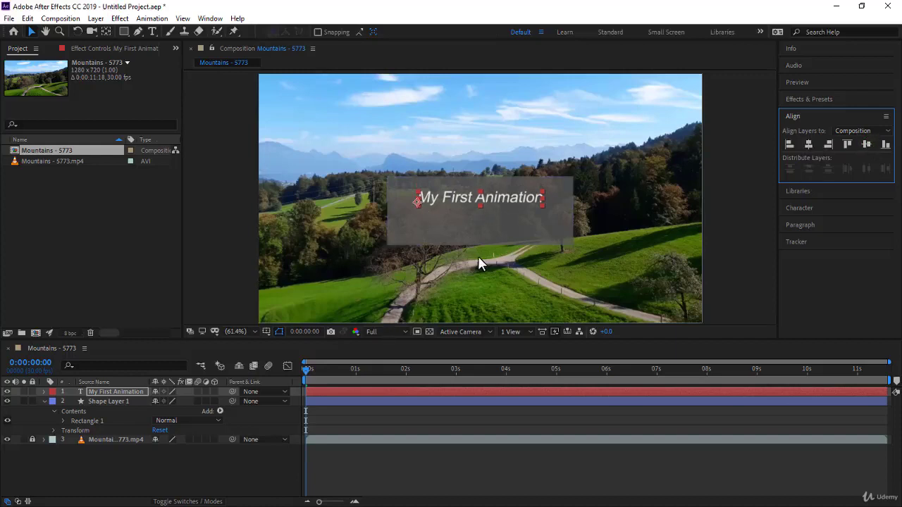
- Add a second horizontal text line reading "After Effects" below "My First Animation" inside the grey rectangle
left_click(153, 32)
left_click(420, 222)
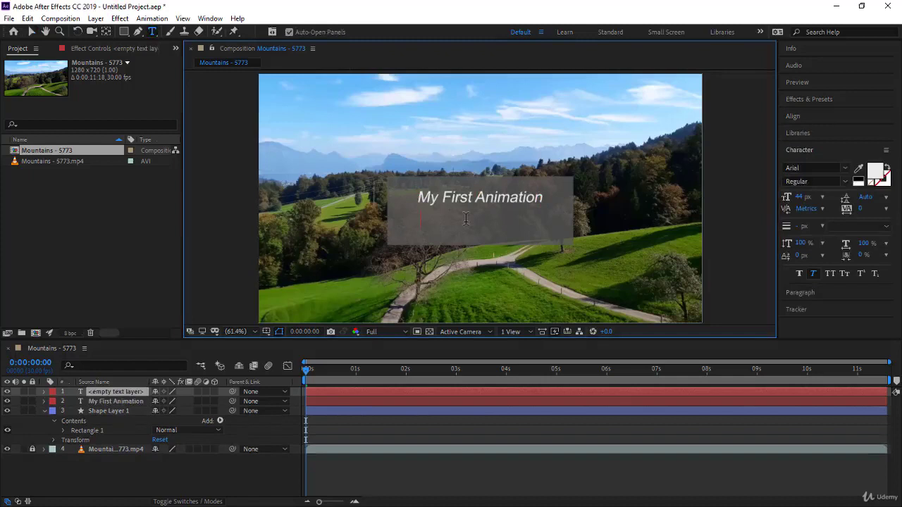
type("After Effects")
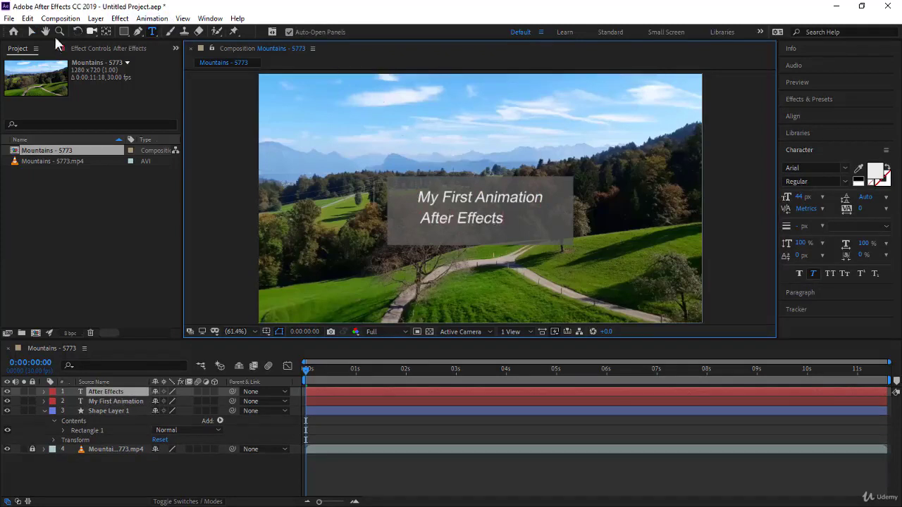
left_click(31, 31)
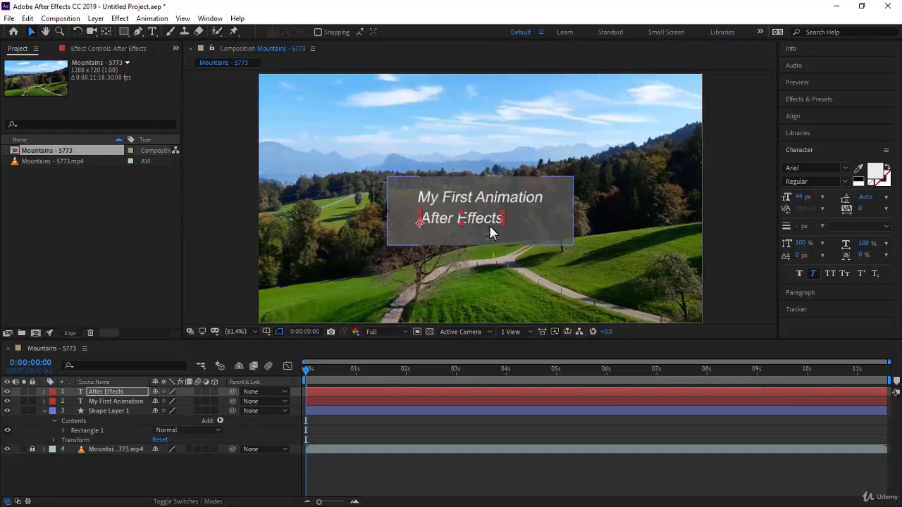
- Set the "After Effects" text to 40 px and center it horizontally in the composition beneath the first line
left_click(801, 197)
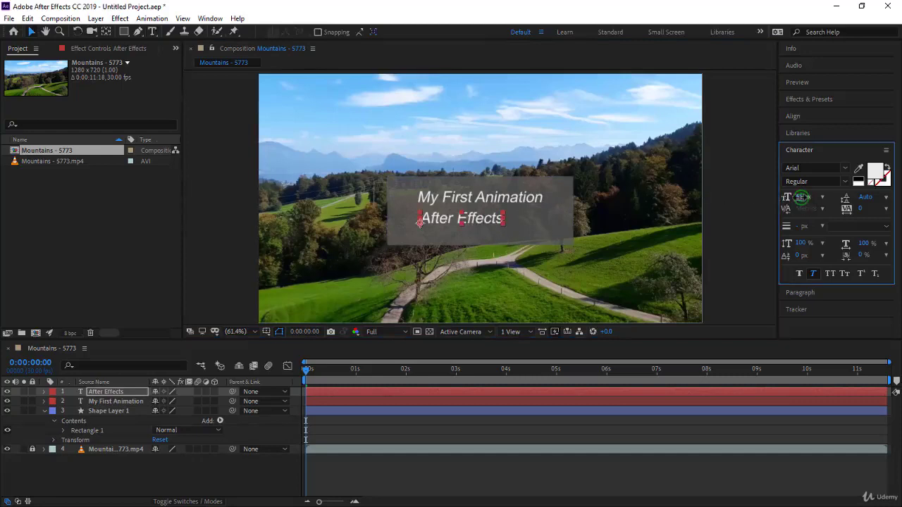
left_click_drag(801, 197, 793, 198)
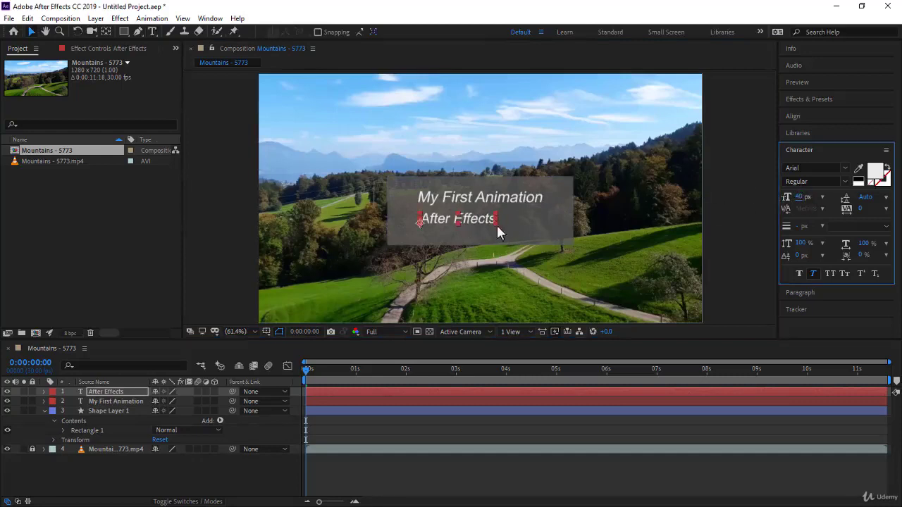
left_click(502, 222)
left_click_drag(502, 223, 504, 223)
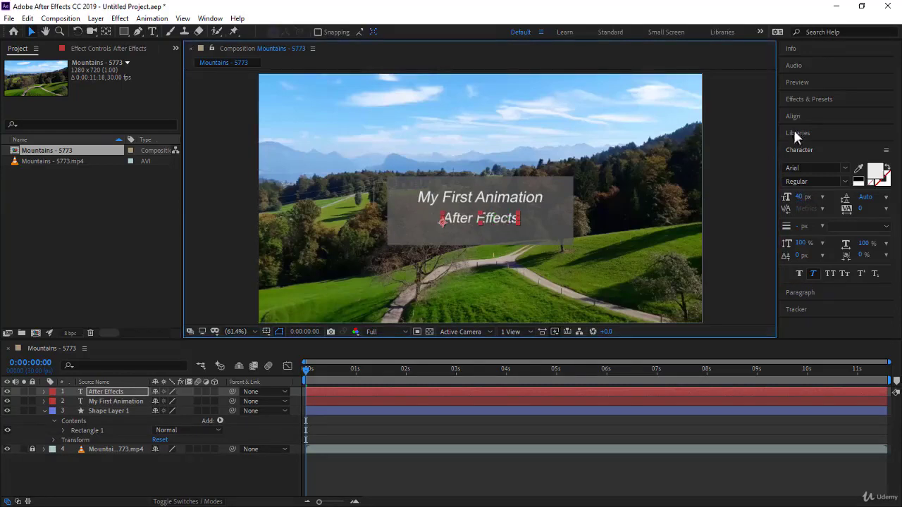
left_click(816, 116)
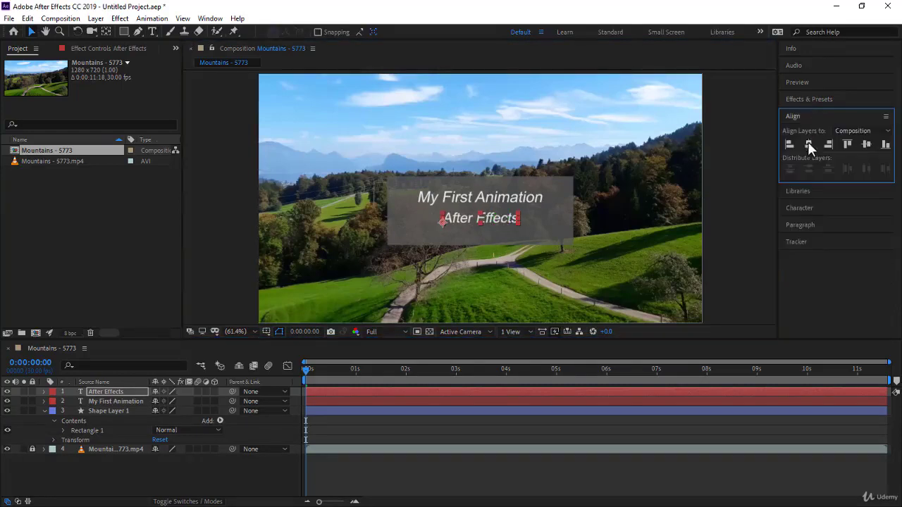
left_click(809, 146)
- Nudge the rectangle to a position of about 641.8, 392.6 and set its first Position keyframe at 2 seconds
left_click(130, 411)
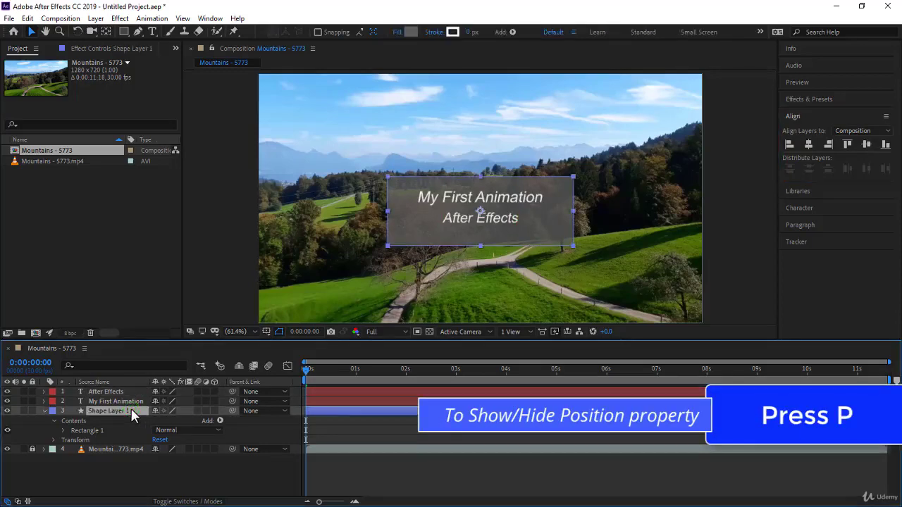
key("p")
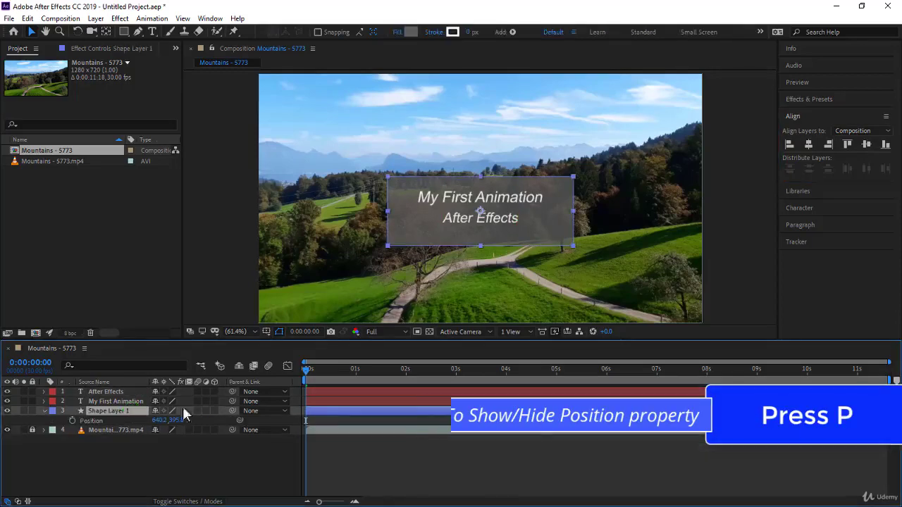
key("space")
key("space")
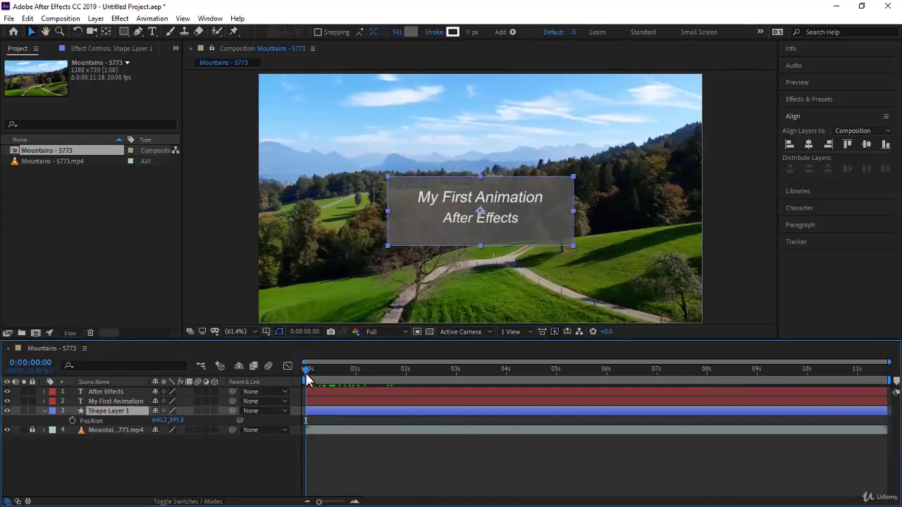
left_click(306, 368)
left_click_drag(306, 367, 407, 393)
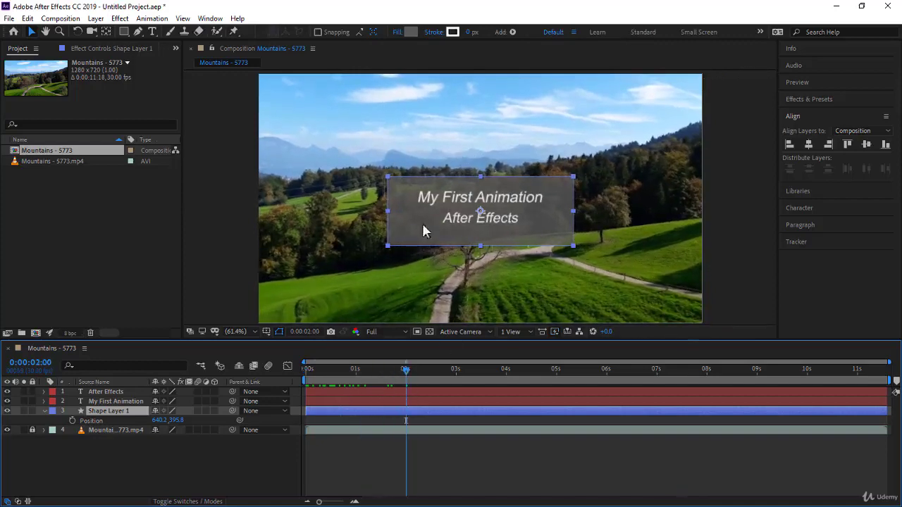
left_click(516, 239)
left_click_drag(516, 237, 516, 235)
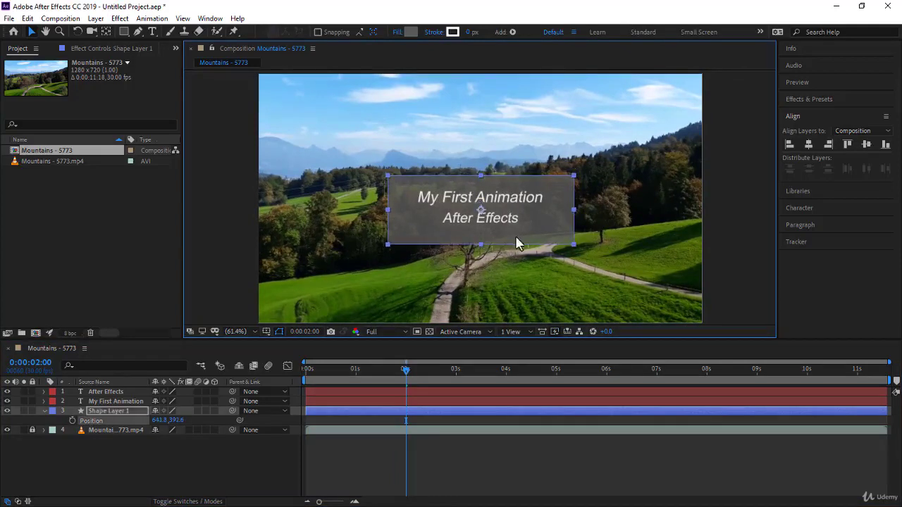
left_click(72, 421)
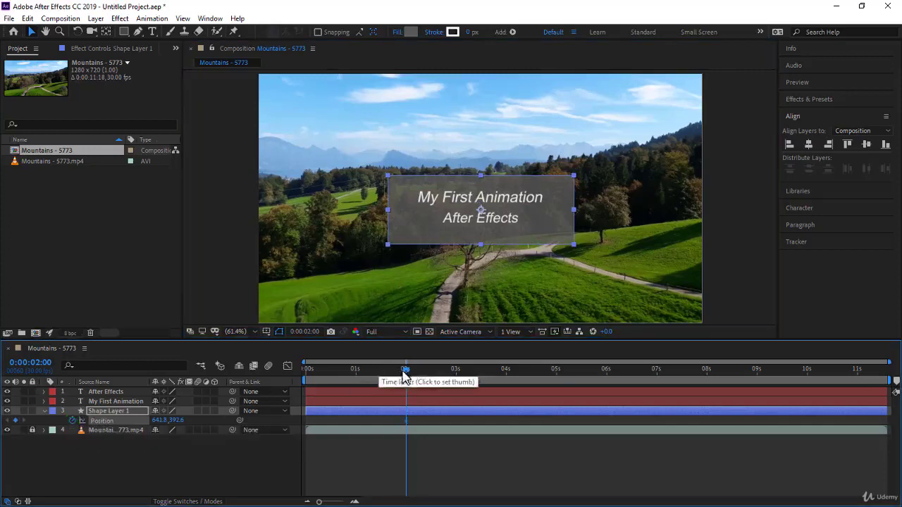
- At 1 second, move the rectangle horizontally past the frame's left edge, to about -281.8, 392.6, as its starting Position keyframe
left_click(356, 369)
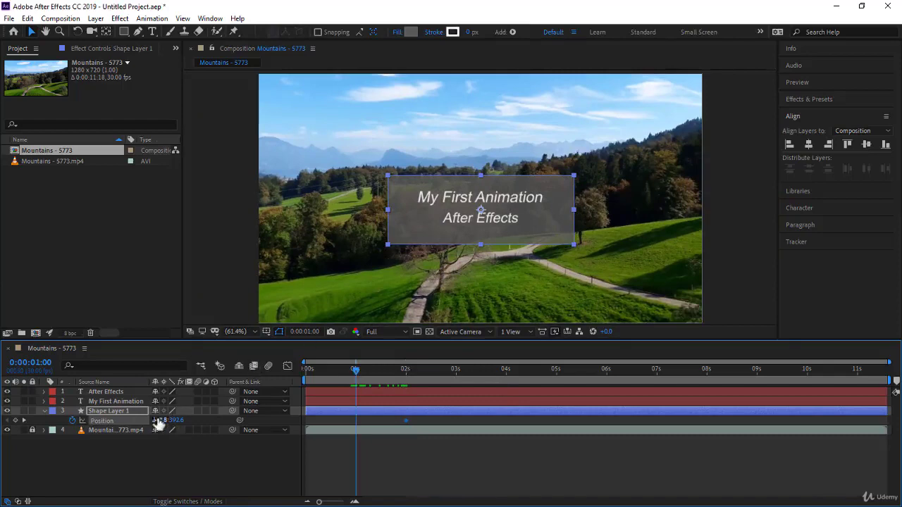
left_click(406, 226)
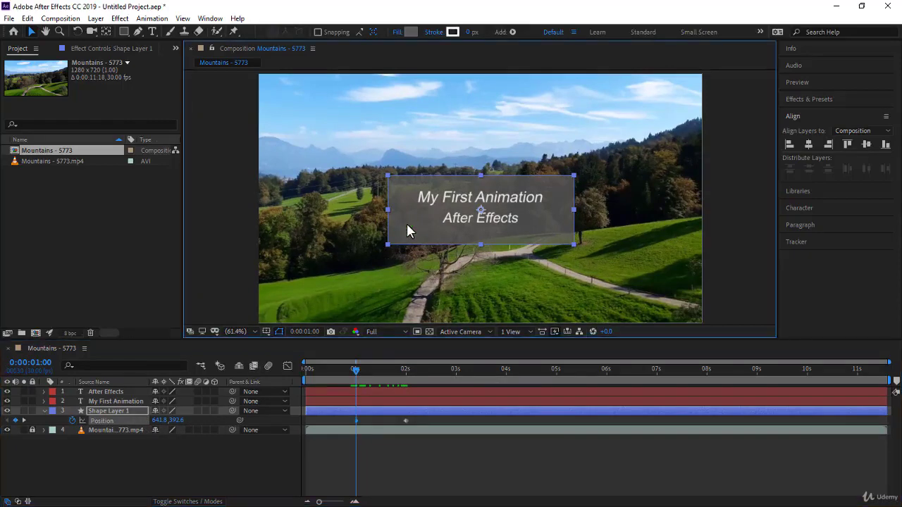
left_click_drag(407, 226, 87, 225)
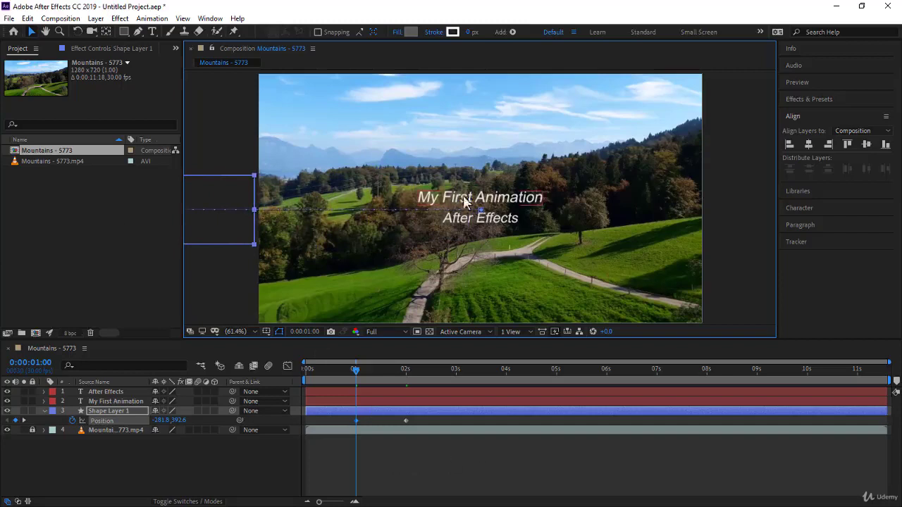
- Set Position keyframes at 2 seconds on both text layers, "After Effects" and "My First Animation"
left_click(117, 392)
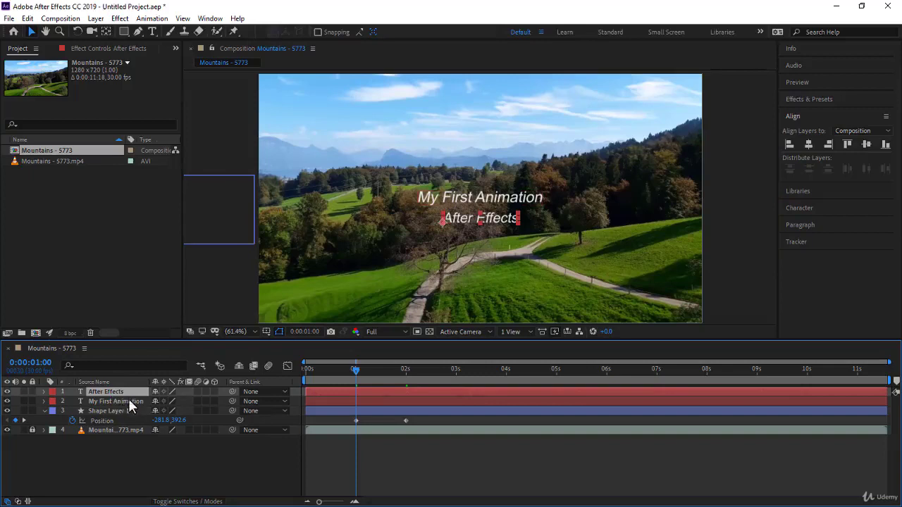
left_click(129, 399, "shift")
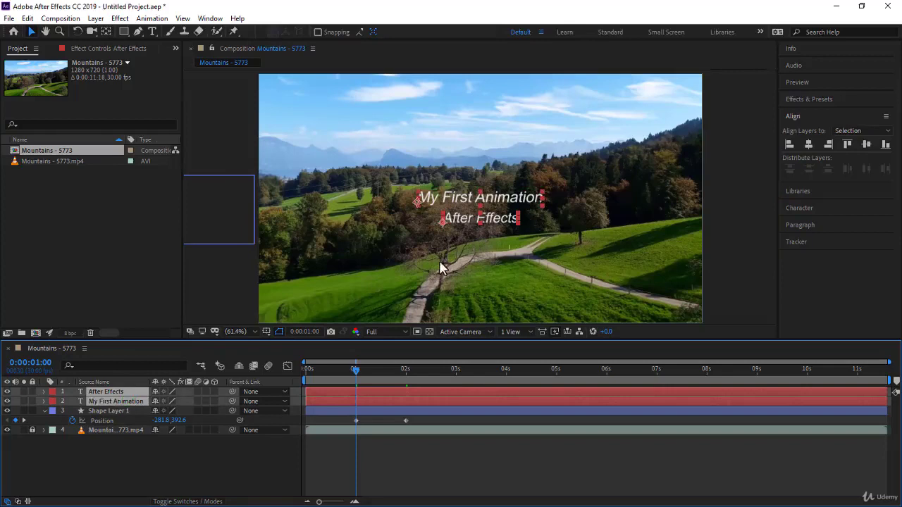
left_click_drag(354, 372, 407, 400)
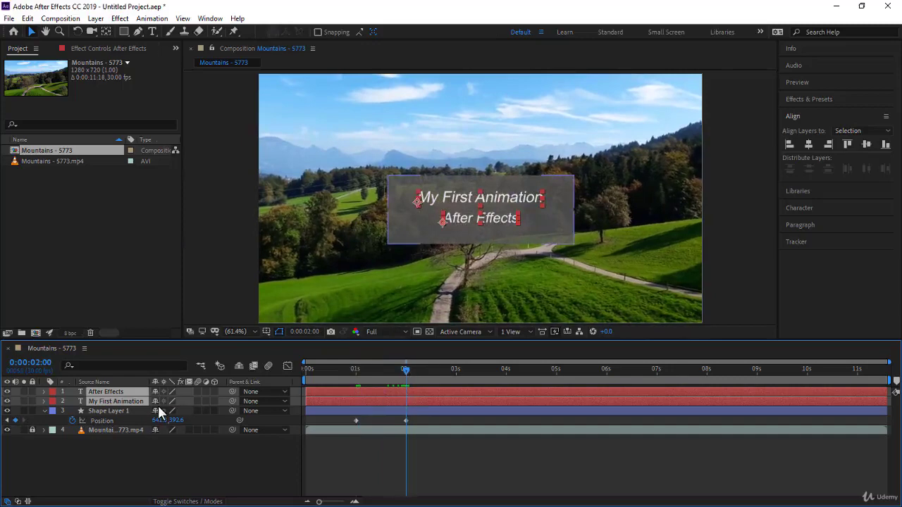
key("p")
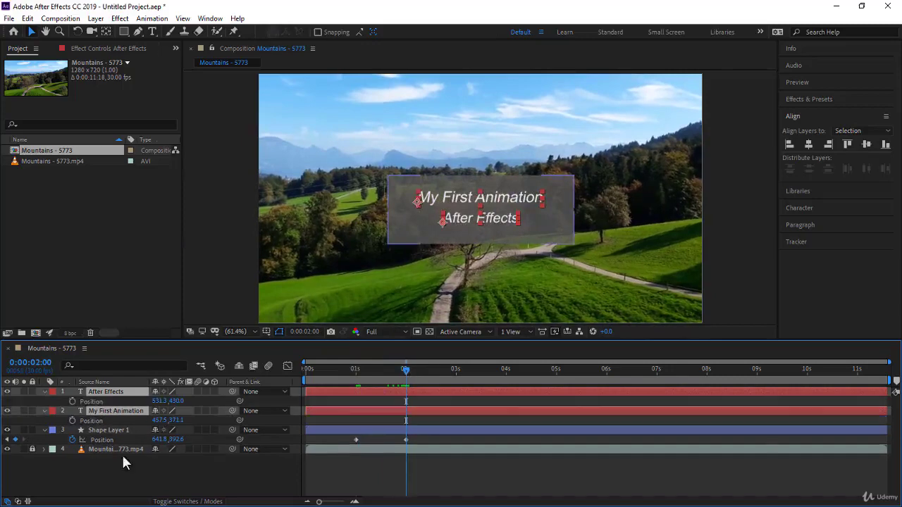
left_click(74, 400)
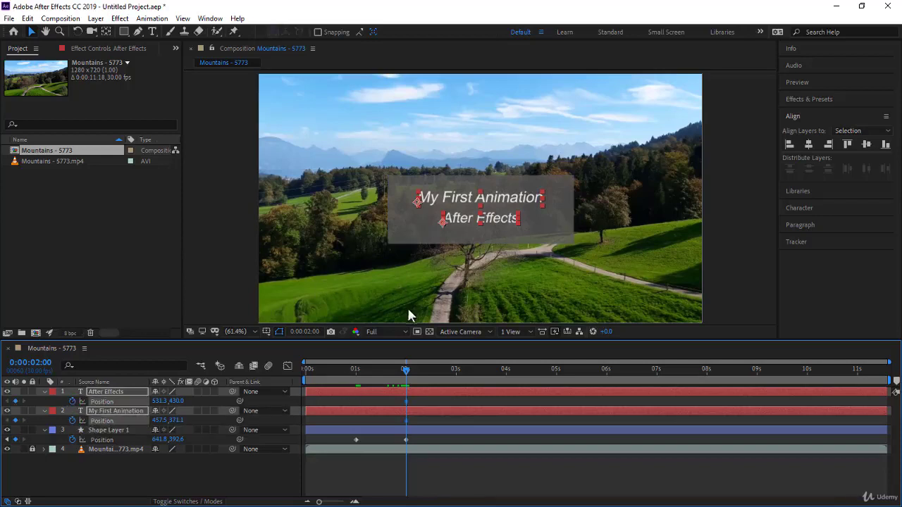
- At 1 second, move "After Effects" straight down out of frame to about y 764 and "My First Animation" straight up to about y -34.5
left_click_drag(405, 369, 354, 377)
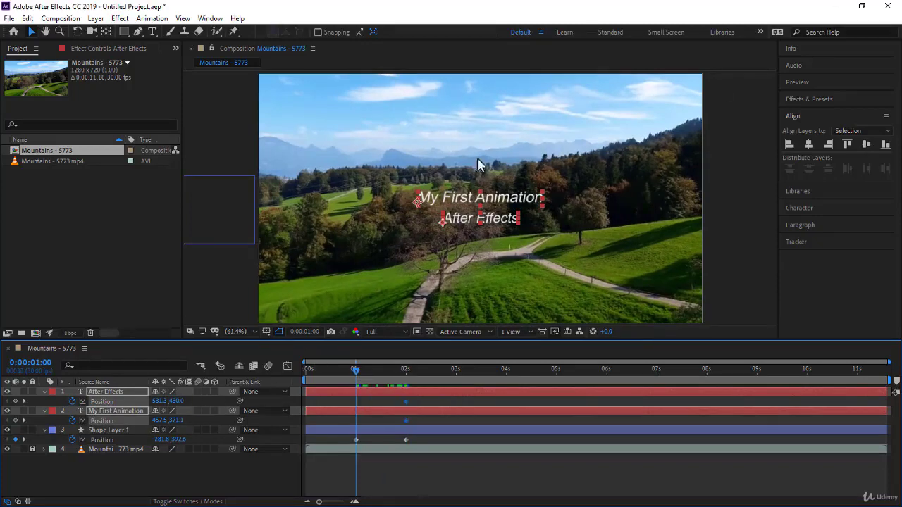
left_click(115, 486)
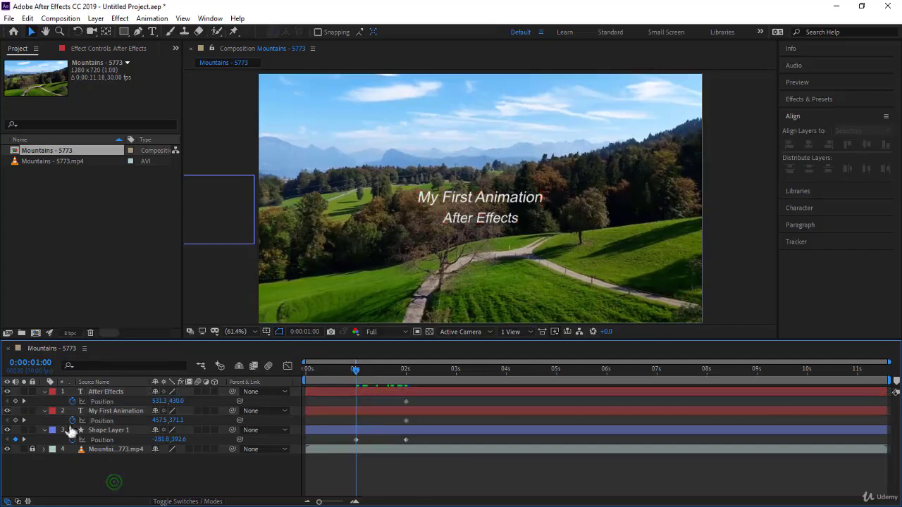
left_click(110, 392)
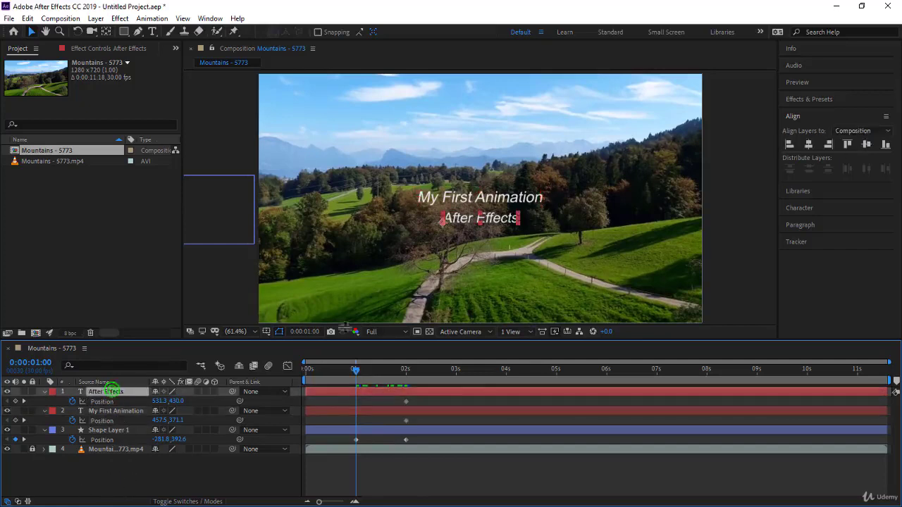
left_click(502, 217)
left_click_drag(500, 223, 507, 347)
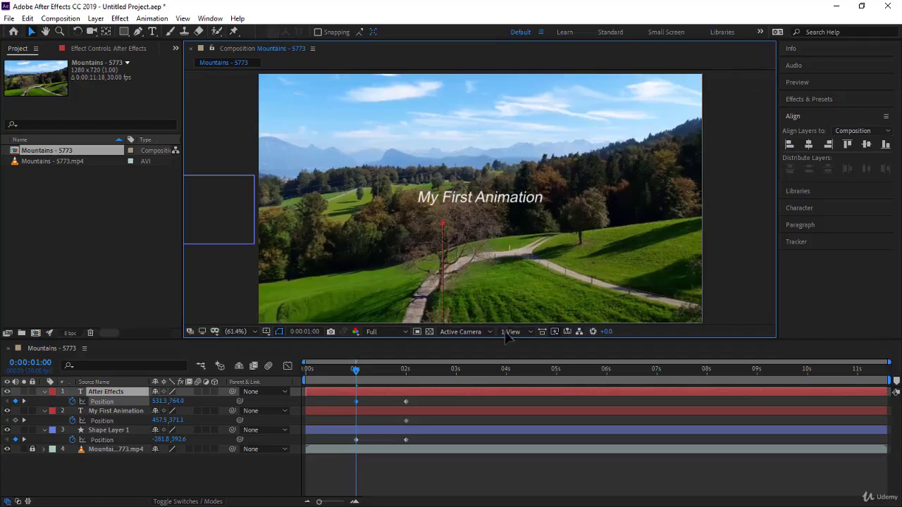
left_click(118, 413)
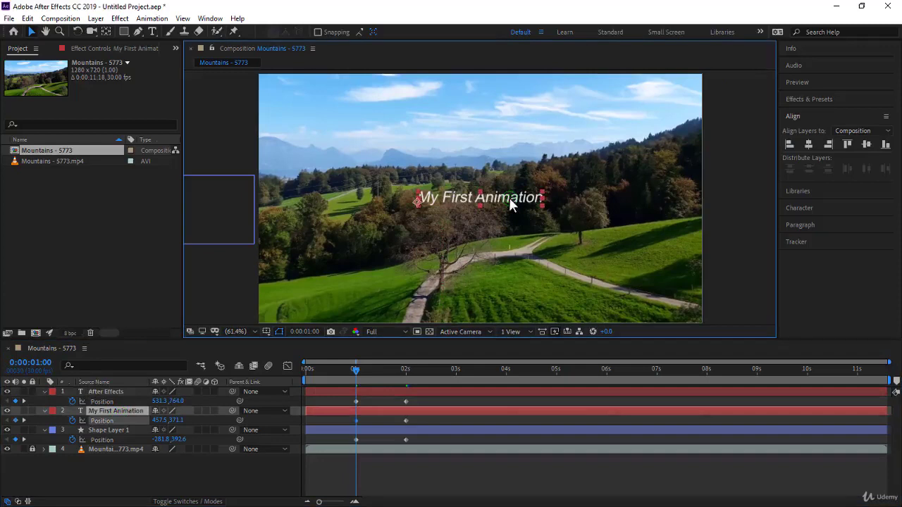
left_click_drag(511, 204, 501, 59)
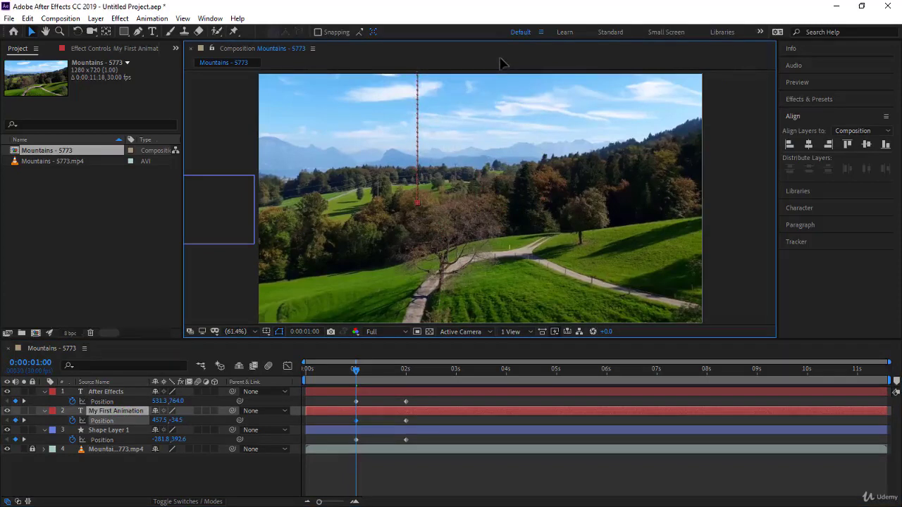
- Play the title animation from the start of the composition with no layers selected
left_click(356, 372)
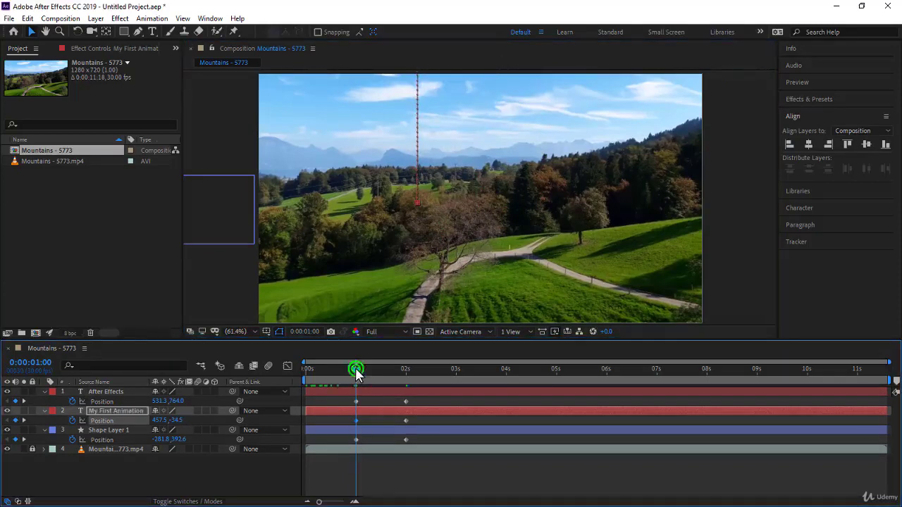
left_click_drag(355, 367, 298, 374)
left_click(366, 478)
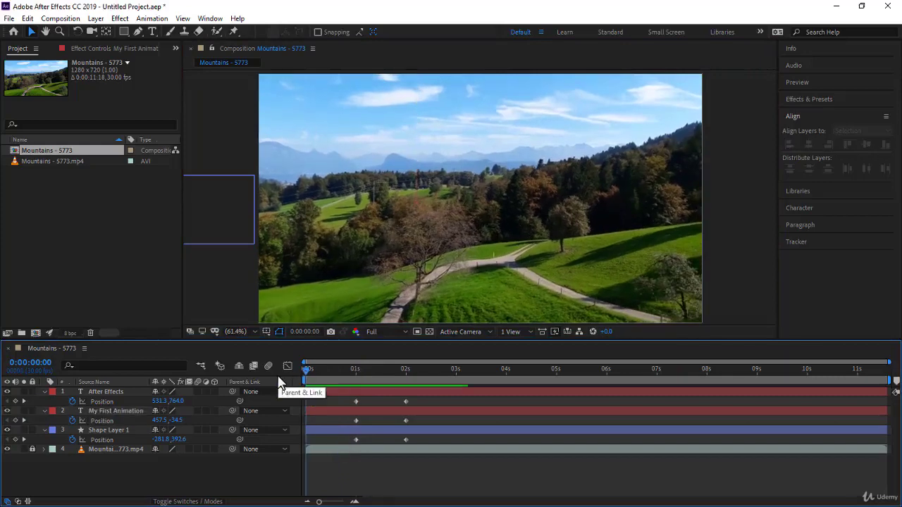
key("space")
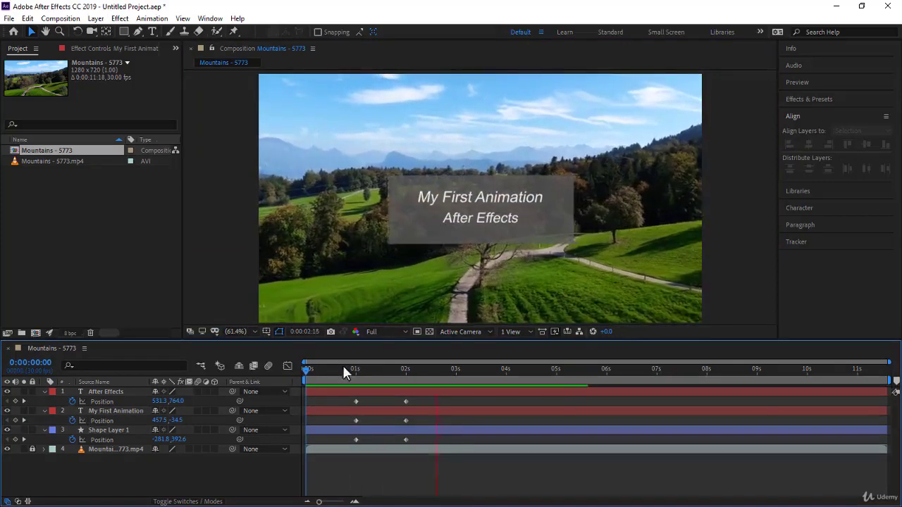
- Delay both text layers together by about 0.6 seconds relative to the rectangle and preview the animation from the start
left_click(404, 372)
left_click_drag(398, 370, 409, 370)
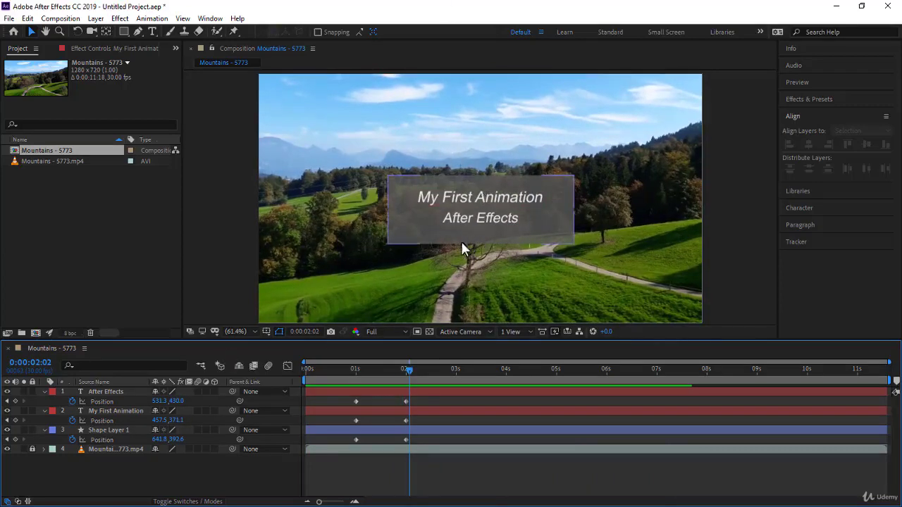
left_click(368, 412)
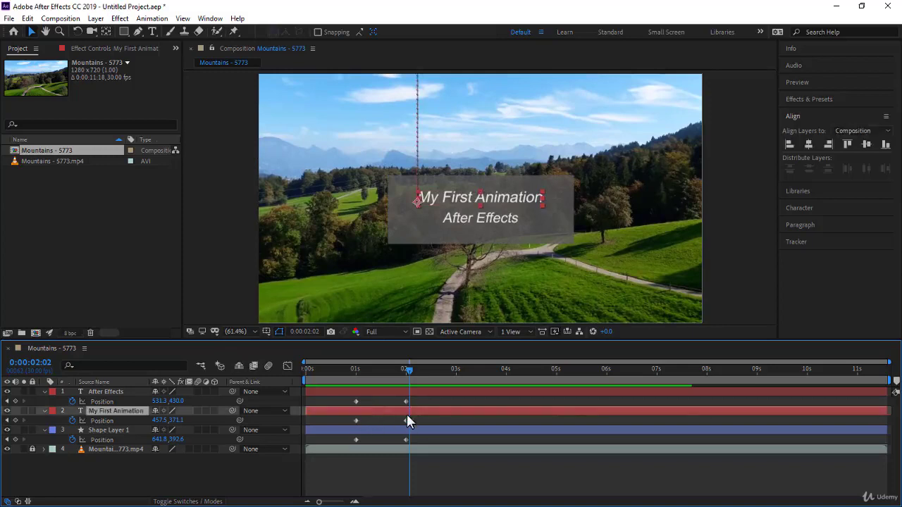
left_click(370, 392, "shift")
left_click_drag(371, 396, 402, 398)
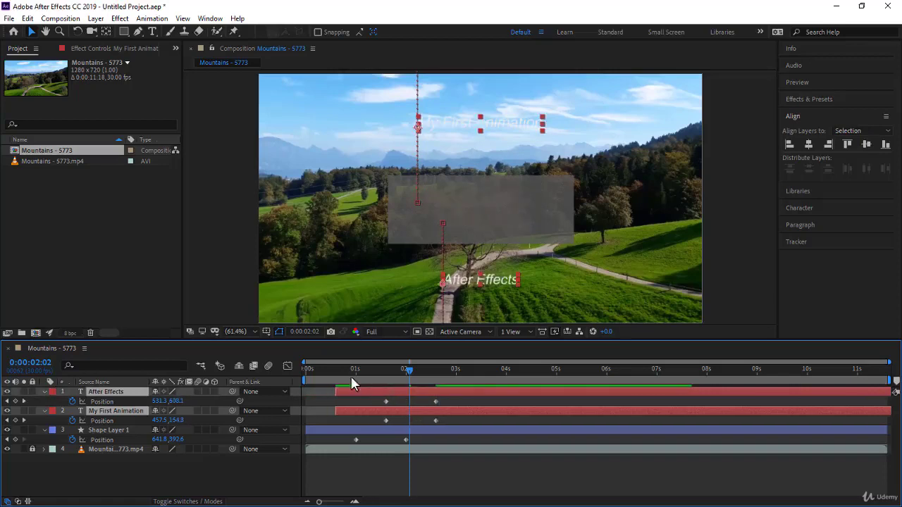
left_click_drag(352, 369, 276, 372)
key("space")
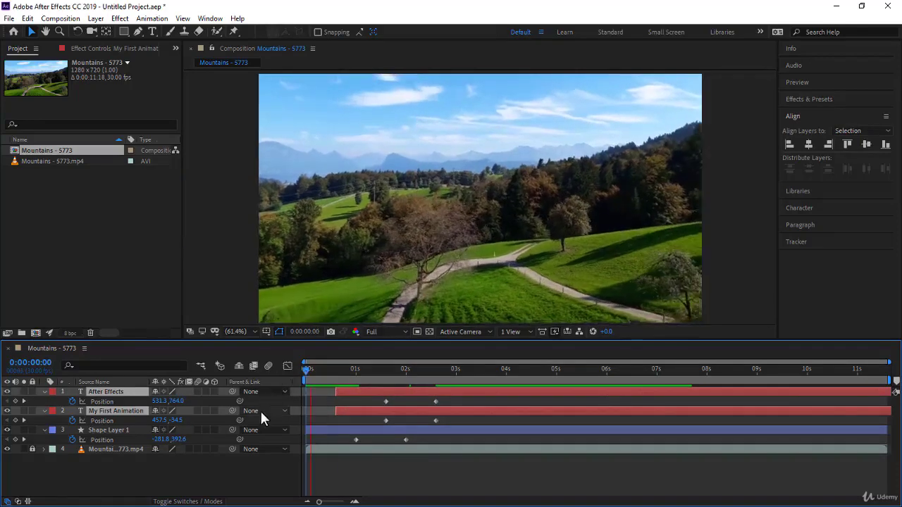